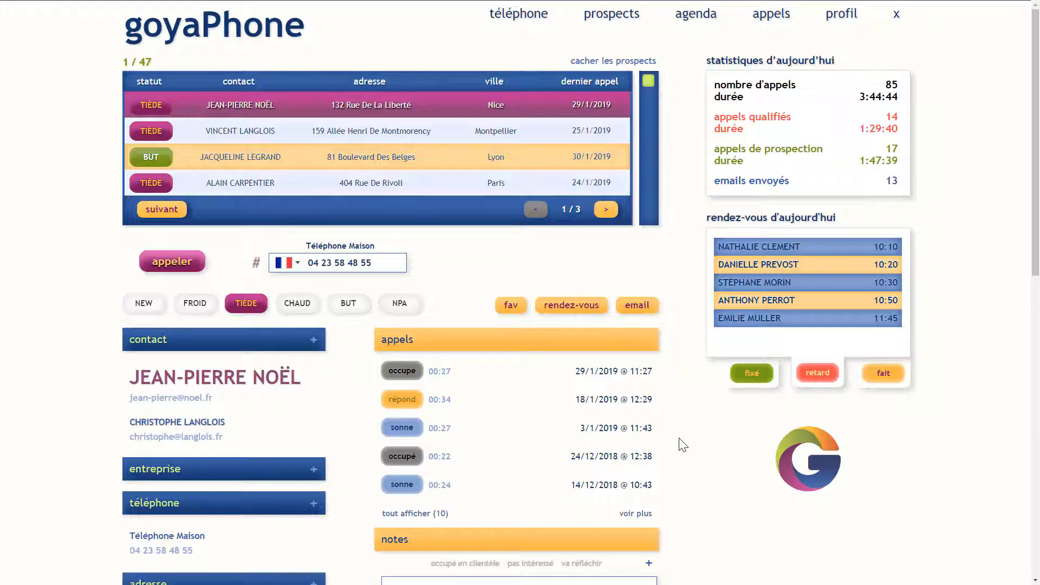
Step: Add the note "prendre des notes" to the open prospect, plus the quick notes "pas intéressé" and "va réfléchir"
scroll(683, 444, "down", 5)
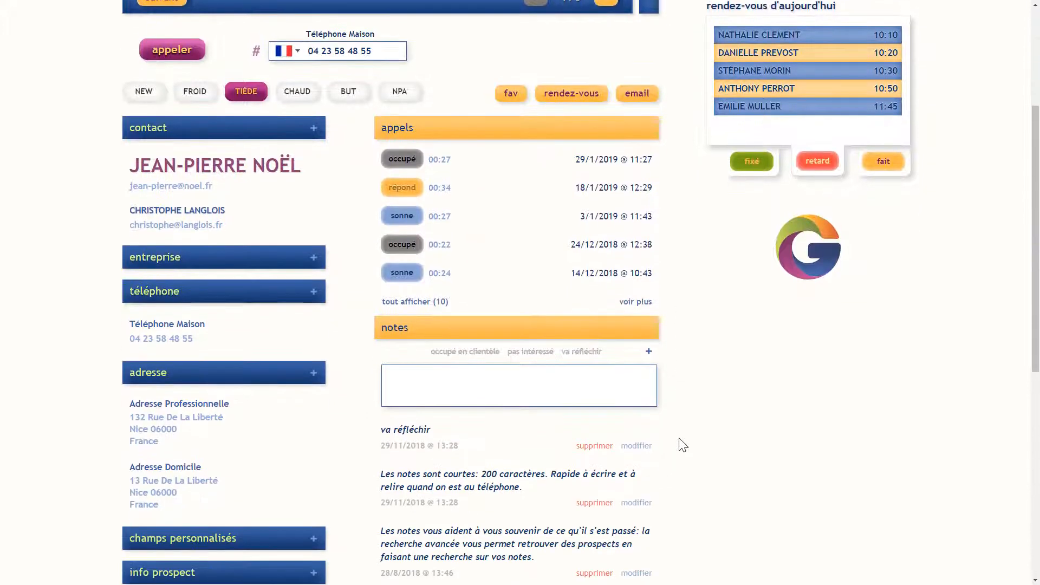
scroll(682, 444, "down", 2)
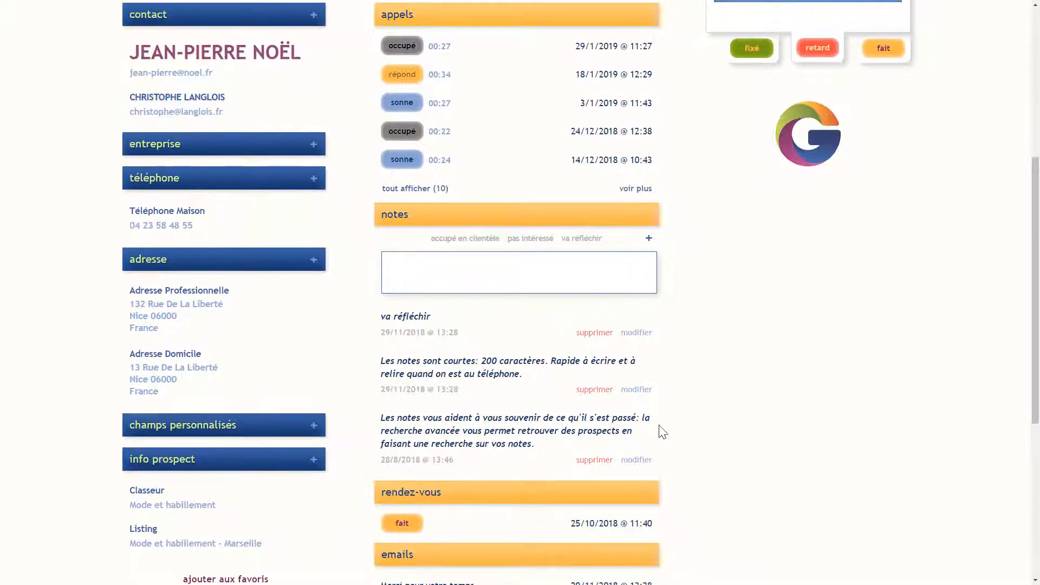
left_click(451, 271)
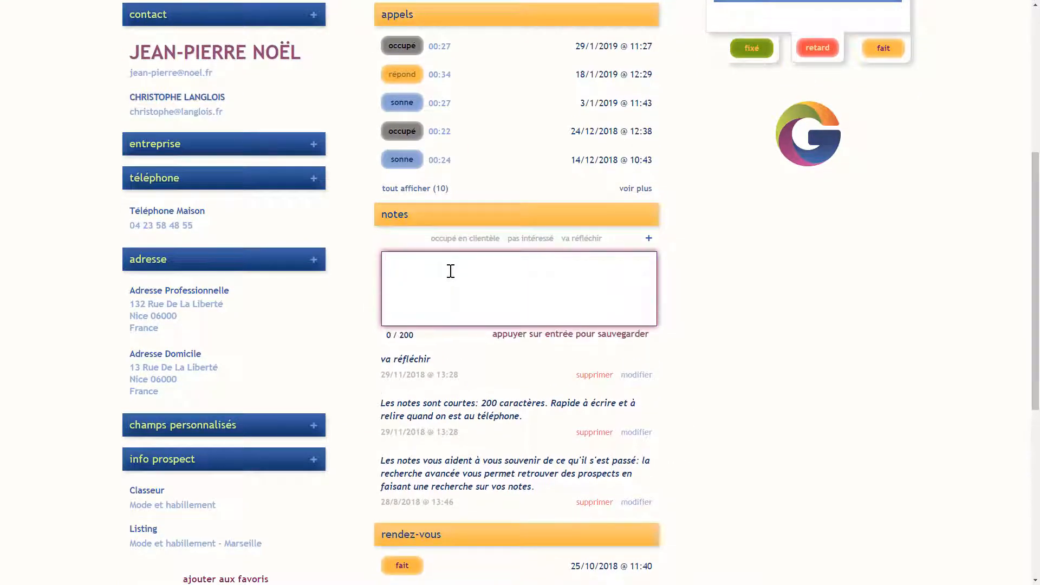
type("prendre des notes")
key("Return")
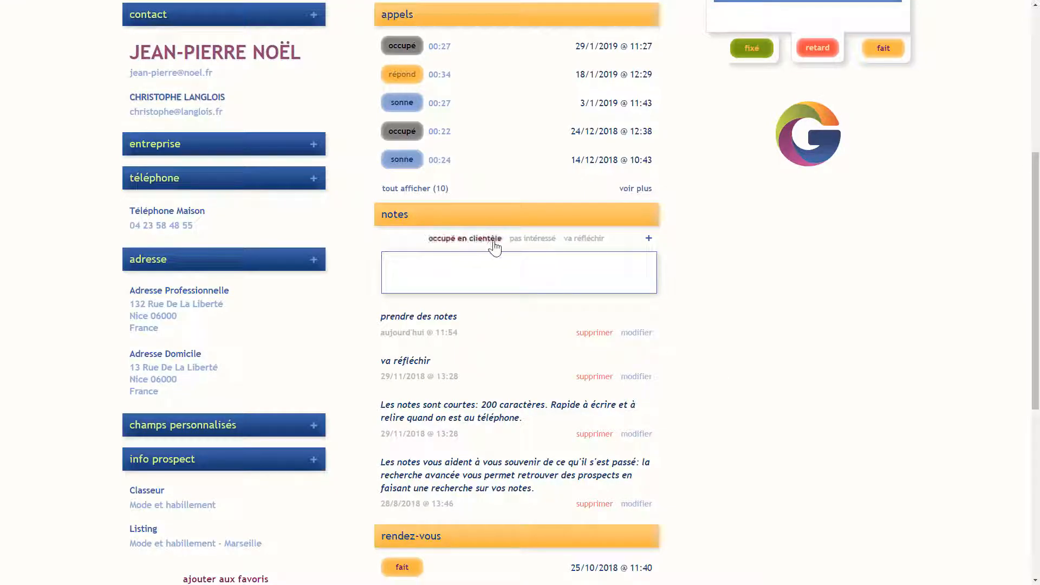
left_click(547, 240)
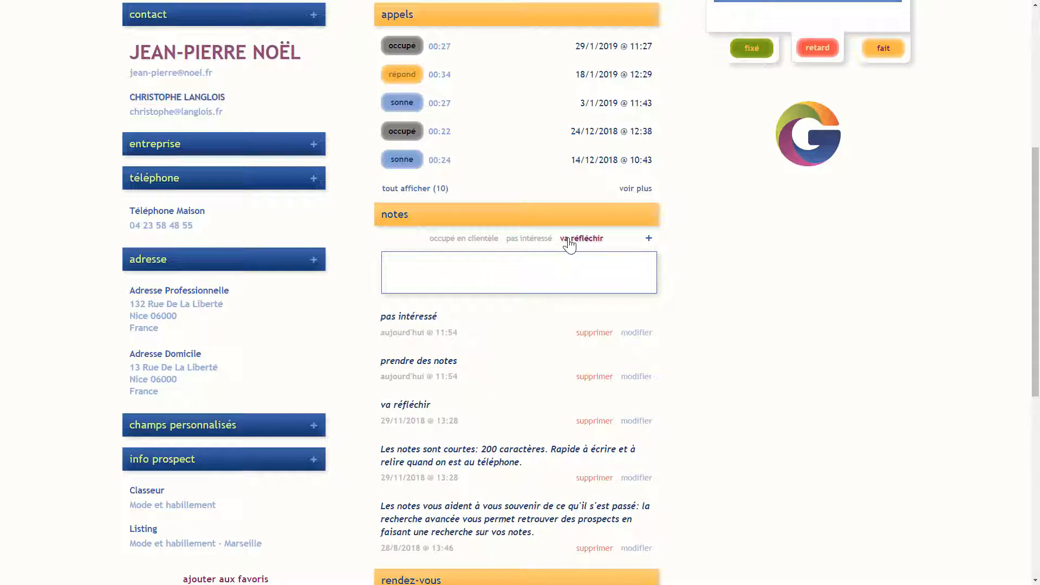
left_click(569, 240)
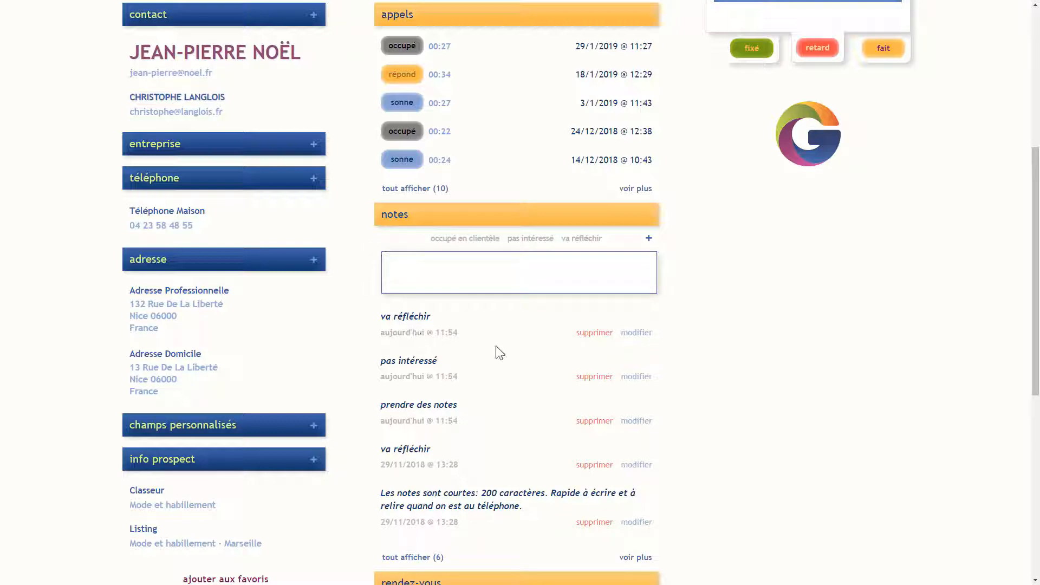
Step: Create a new quick note "envoyer catalogue" and add it to the current prospect's notes
left_click(648, 238)
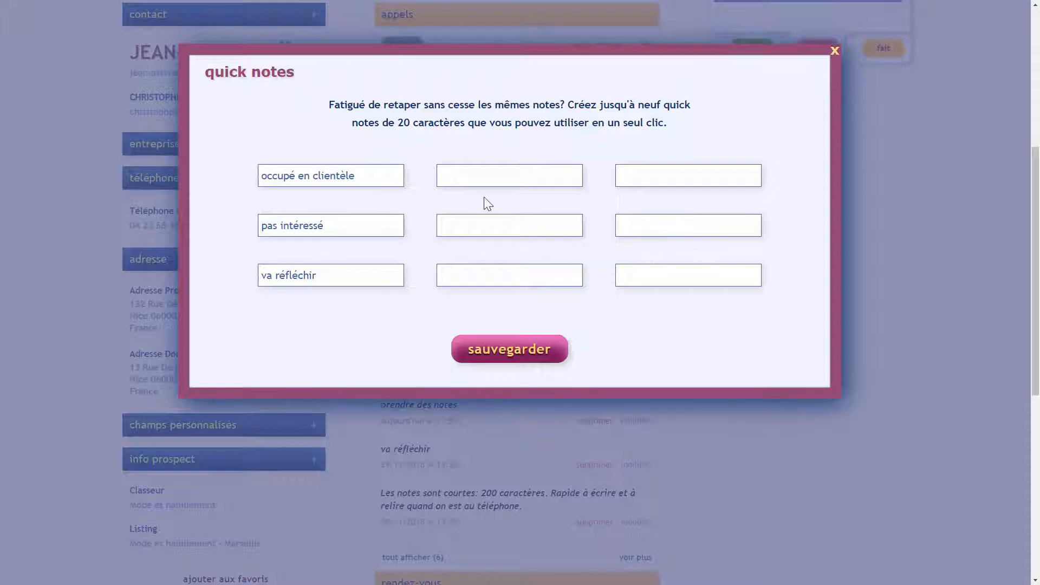
left_click(466, 180)
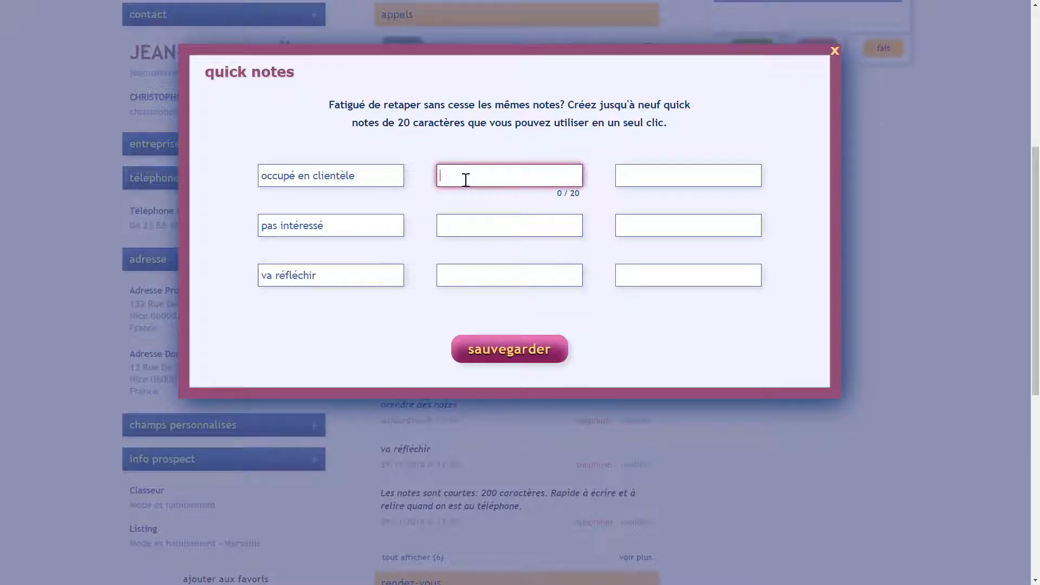
type("envoyer catalogue")
left_click(492, 349)
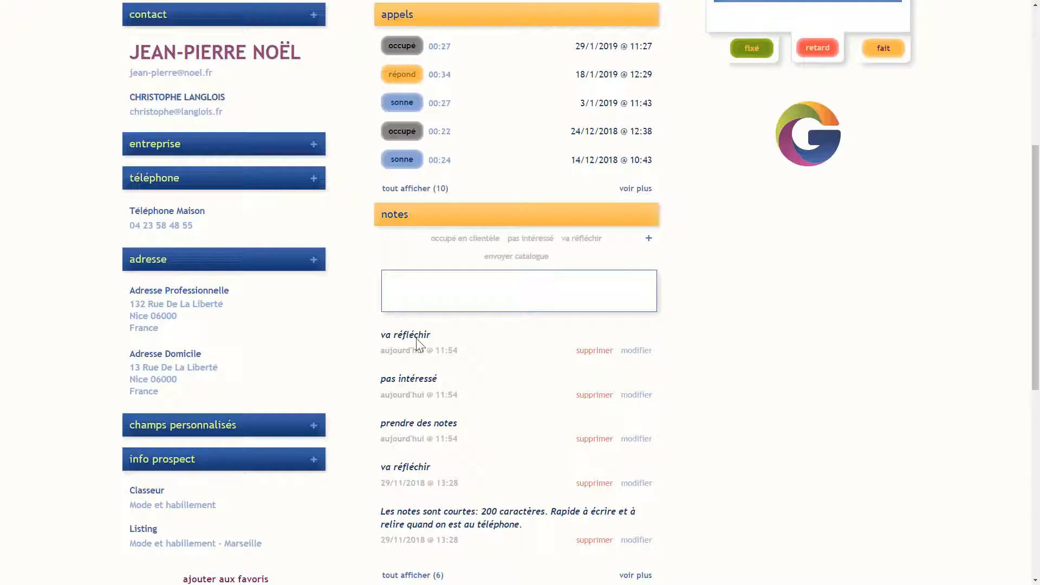
left_click(518, 258)
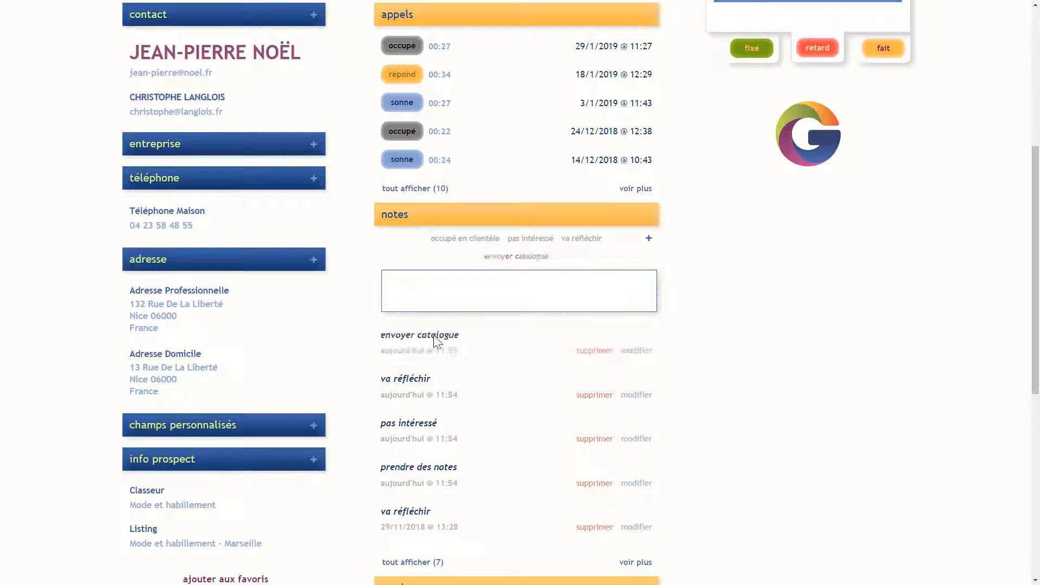
Step: Call the next prospect's office number, classify the answered call as "qualifié", and hang up
scroll(363, 351, "up", 1)
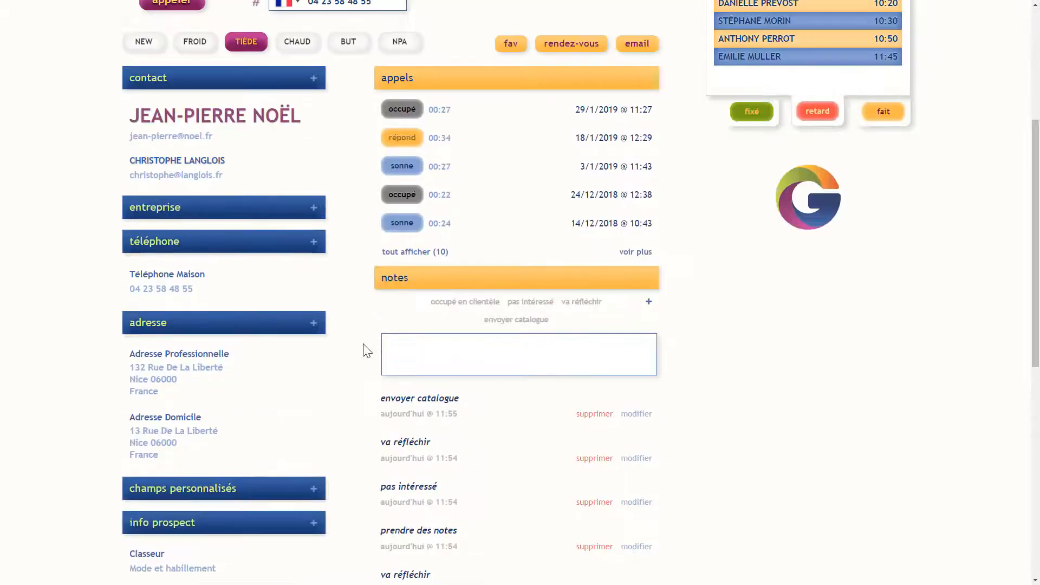
scroll(363, 351, "up", 2)
left_click(169, 44)
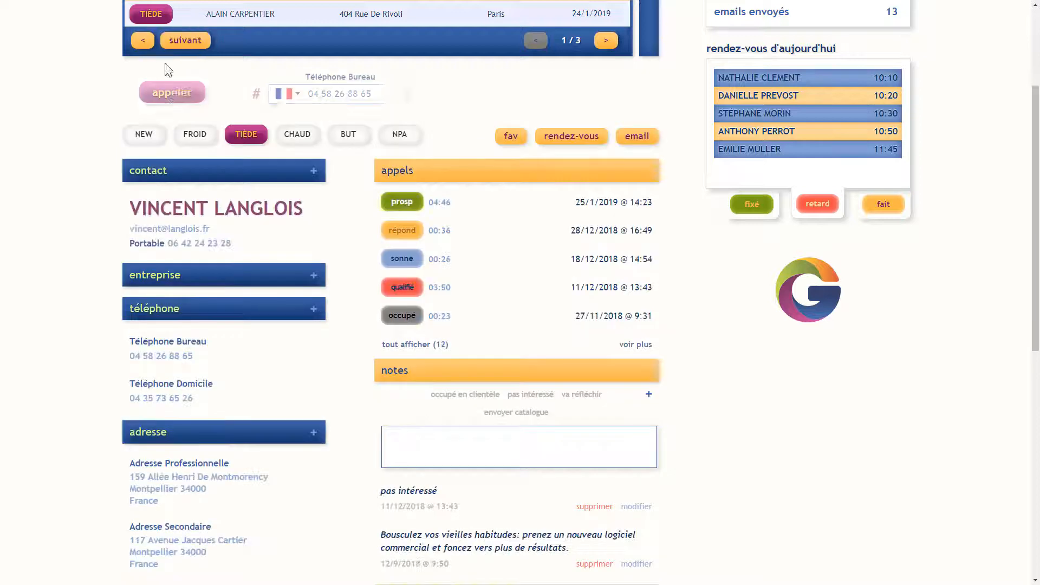
left_click(176, 99)
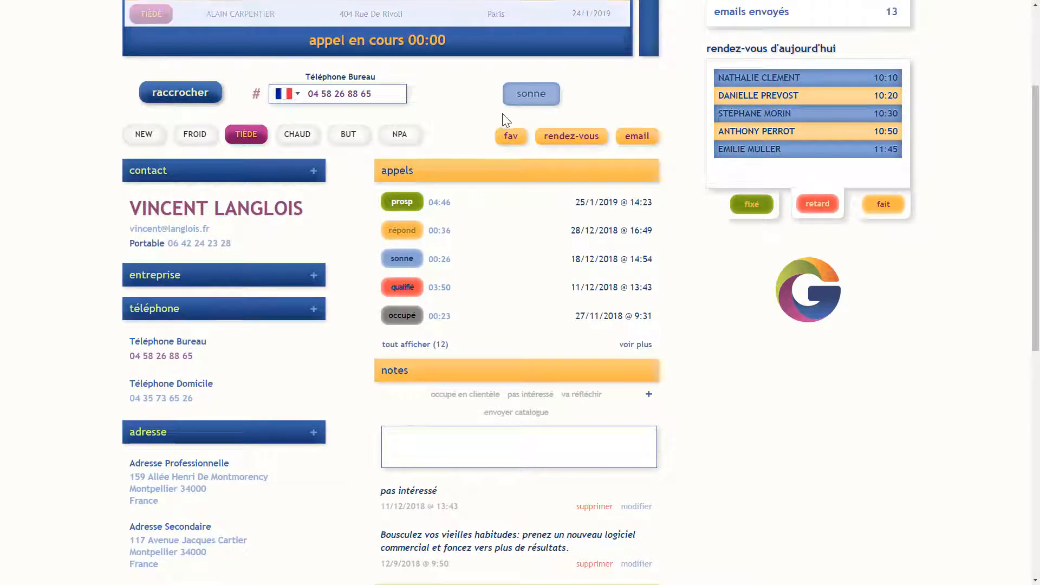
left_click(532, 94)
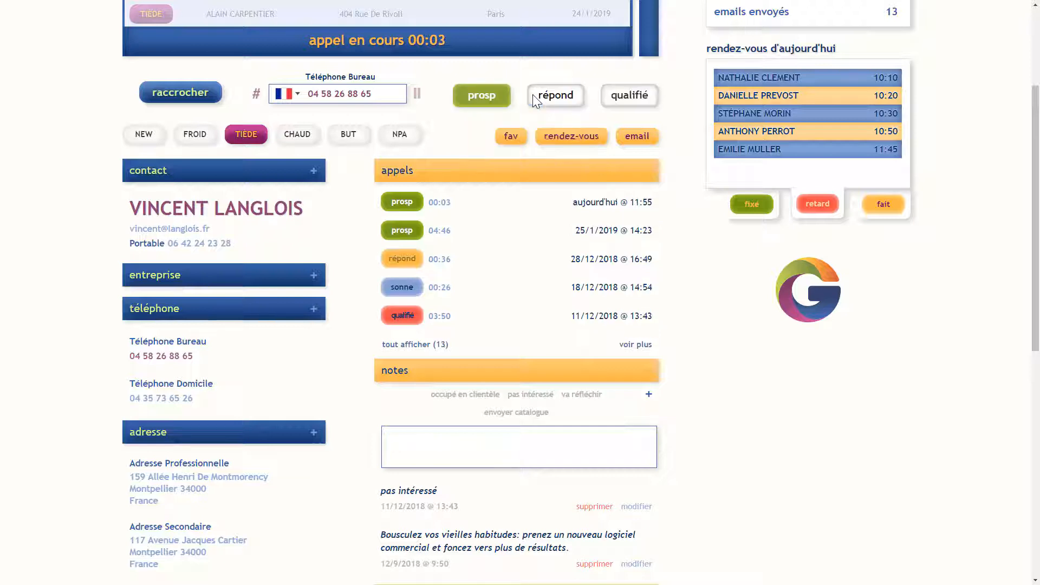
left_click(643, 98)
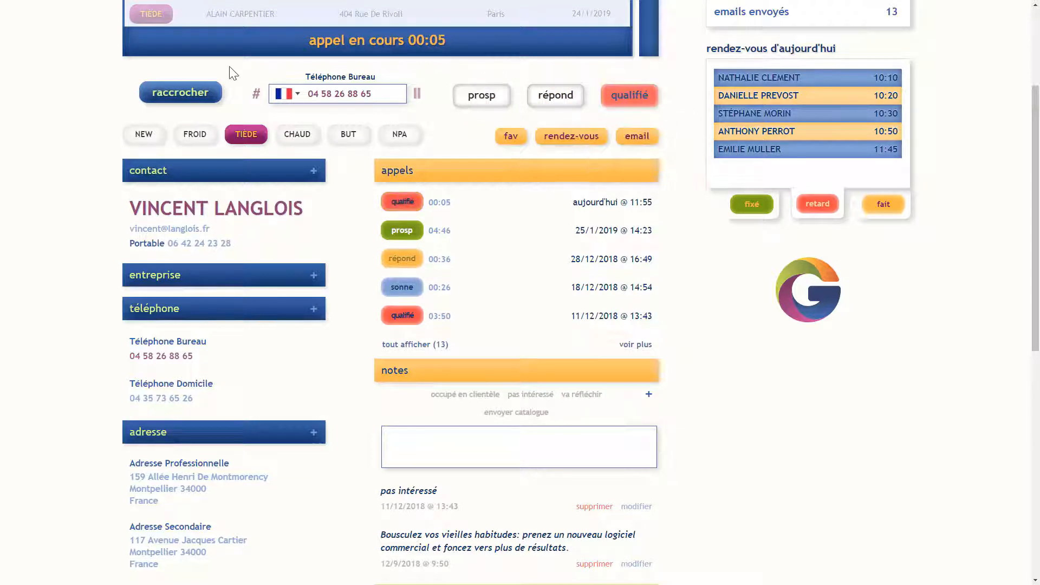
left_click(195, 94)
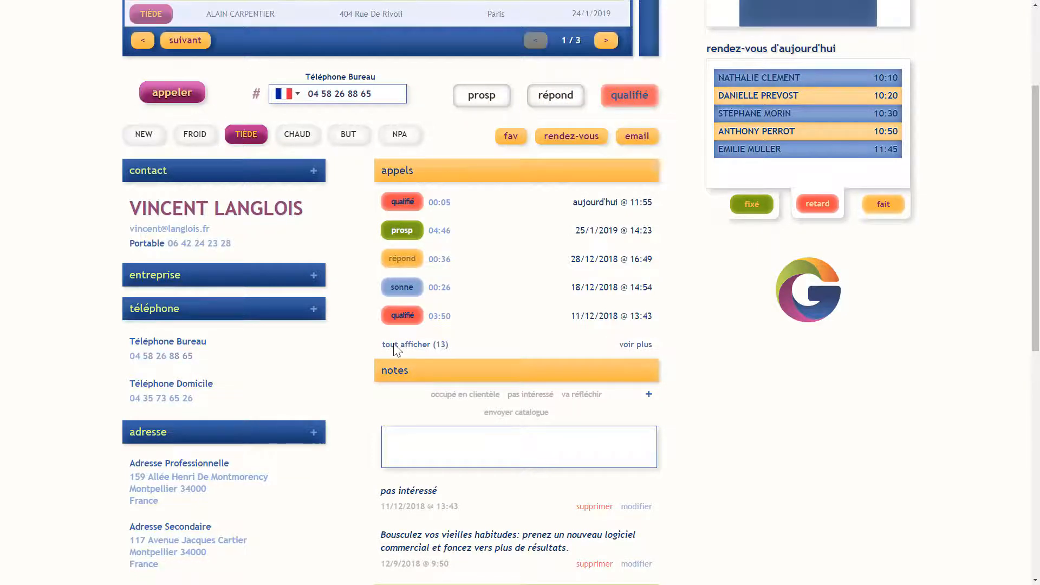
Step: Add the quick note "envoyer catalogue" to the called prospect and "pas intéressé" to the following prospect
left_click(510, 414)
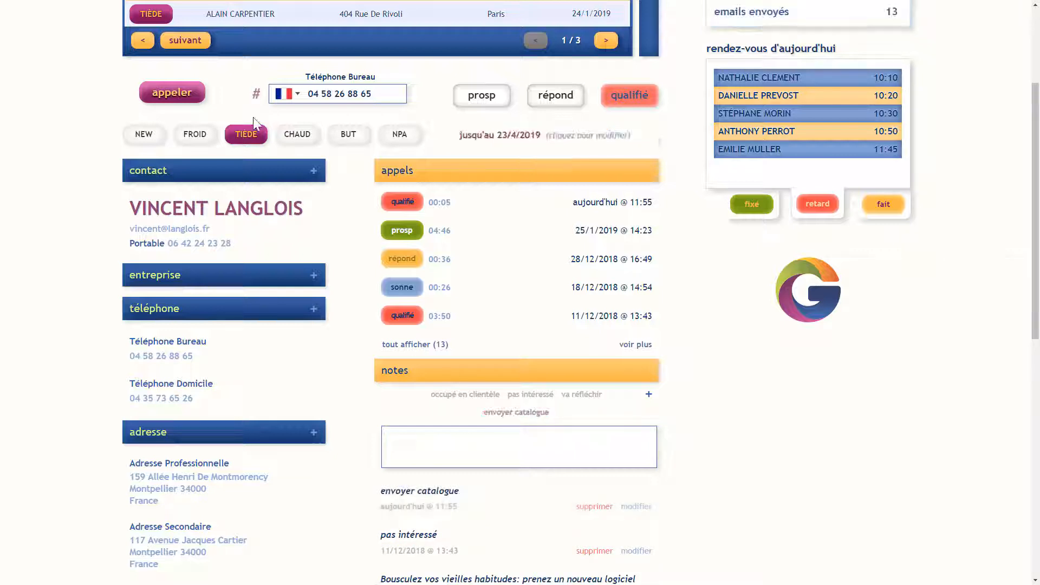
left_click(198, 45)
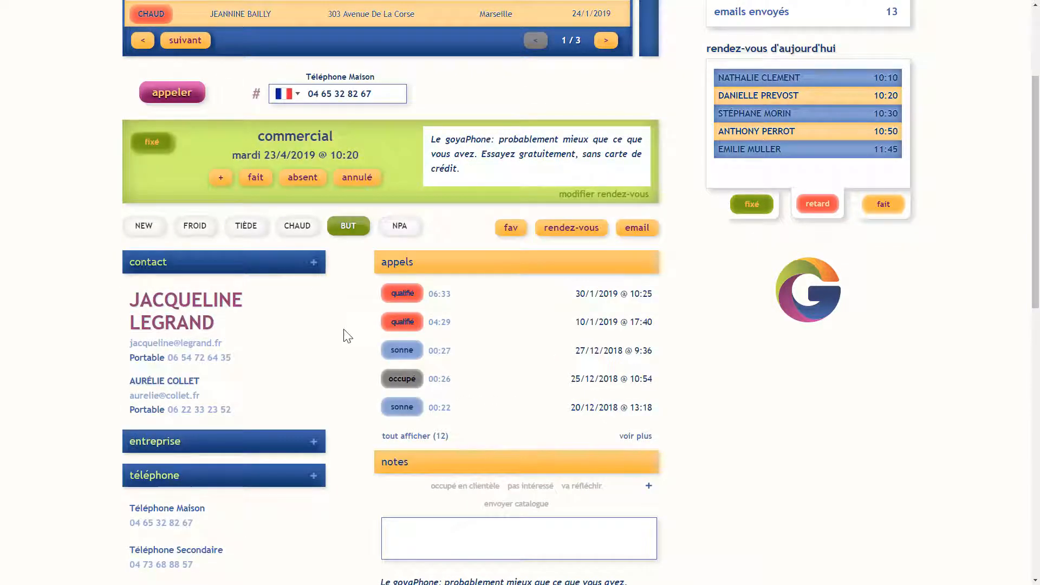
left_click(535, 490)
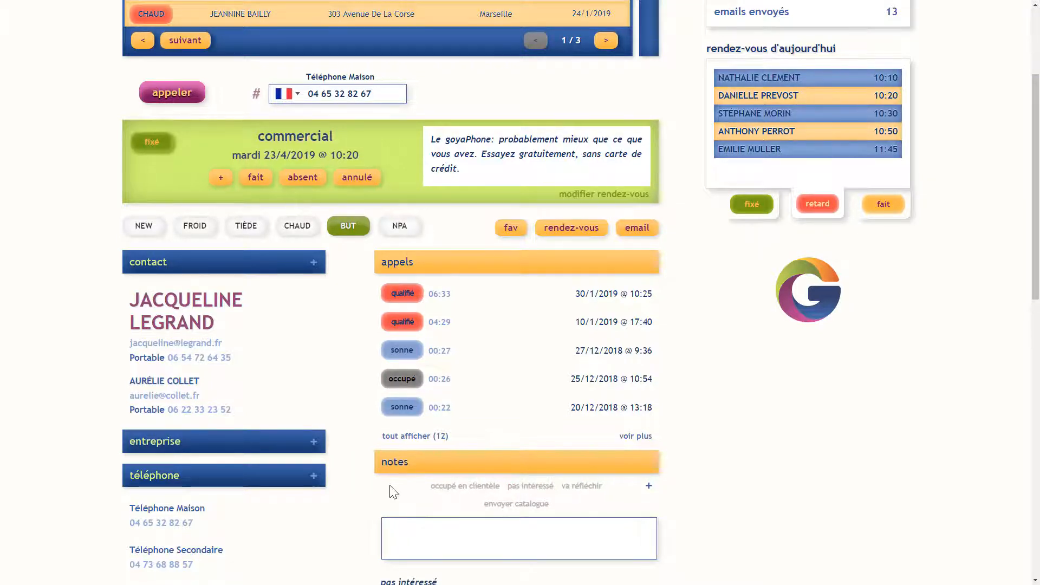
scroll(390, 490, "down", 1)
scroll(359, 499, "down", 1)
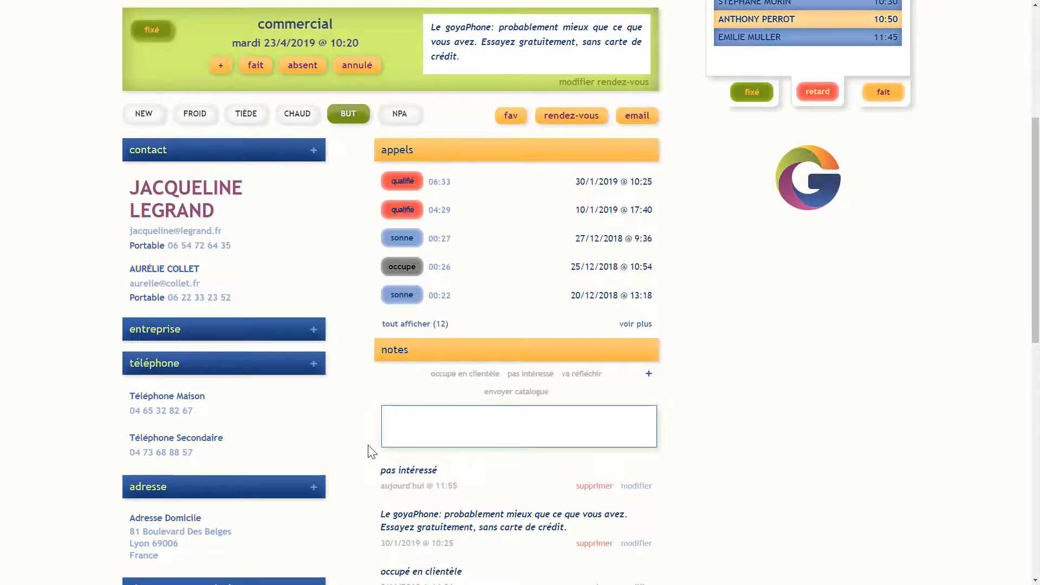
Step: Run an advanced search from the prospect listings for prospects whose notes contain "va réfléchir"
scroll(372, 453, "up", 5)
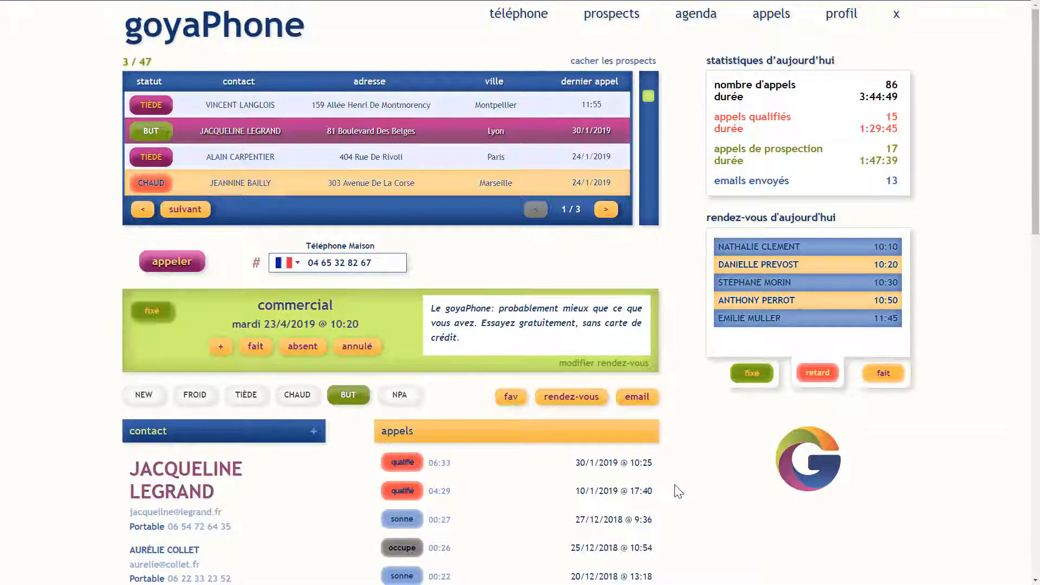
mouse_move(605, 21)
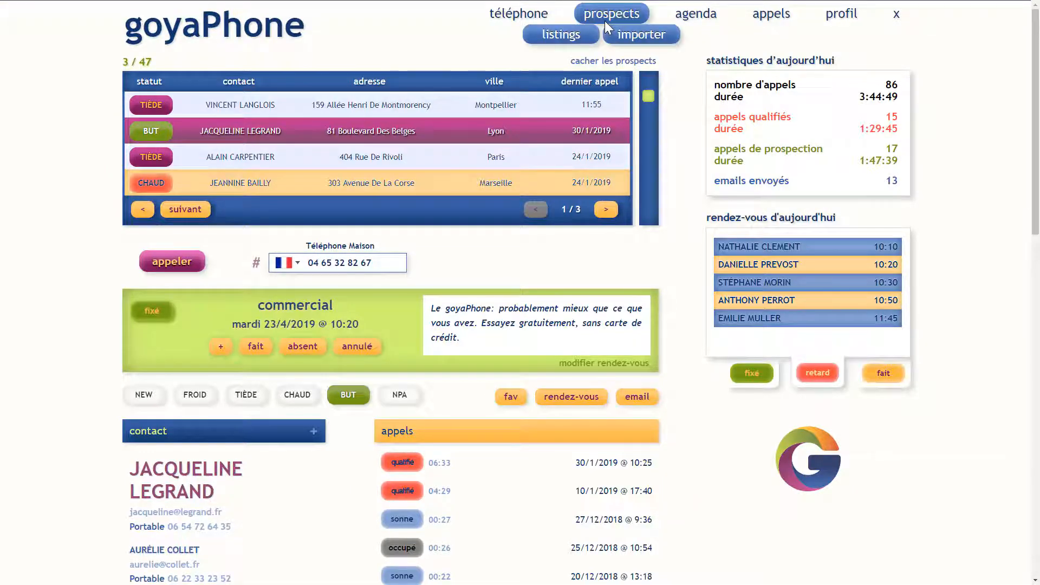
left_click(566, 38)
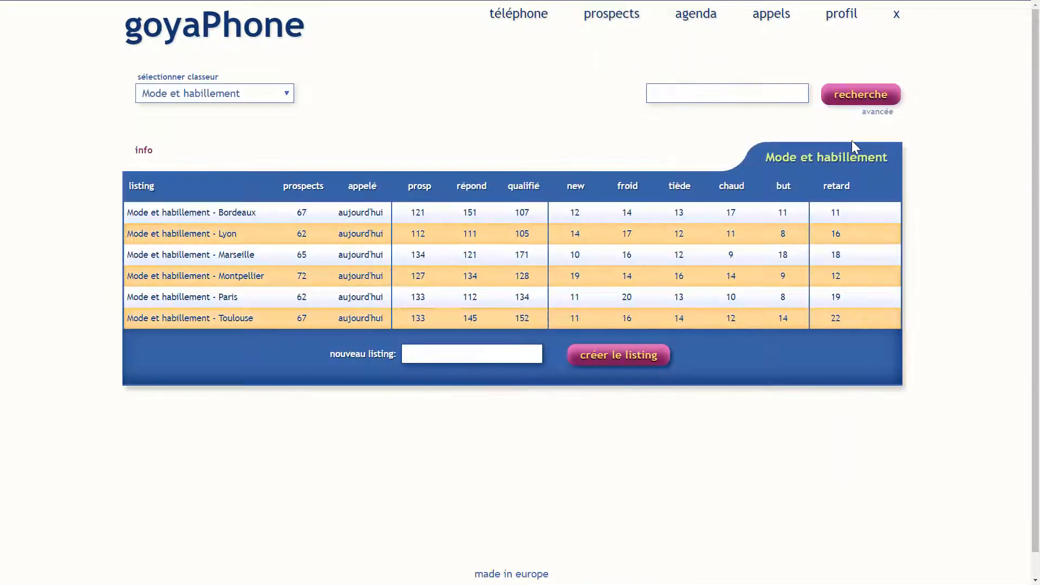
left_click(887, 112)
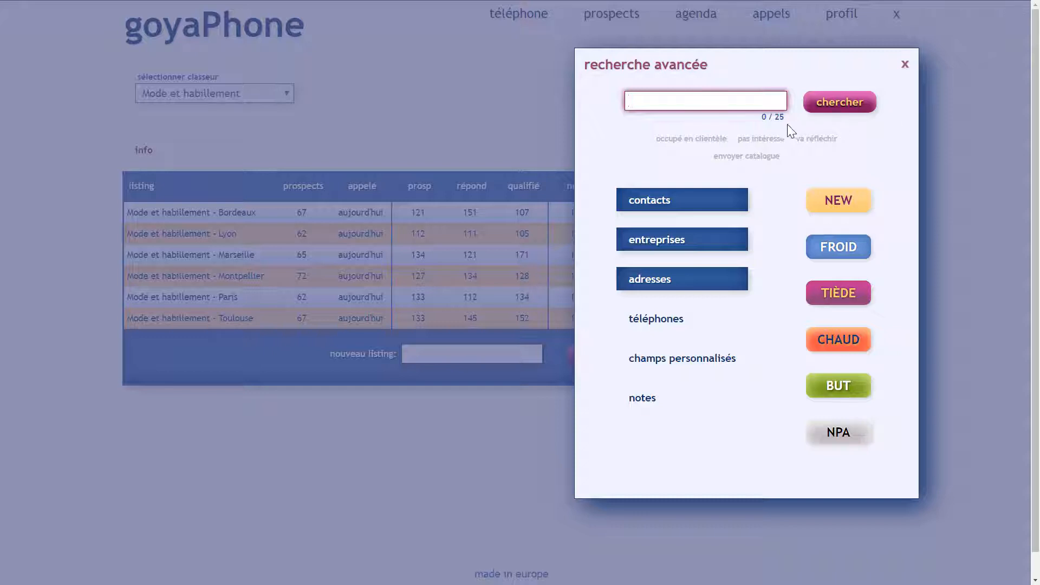
left_click(819, 140)
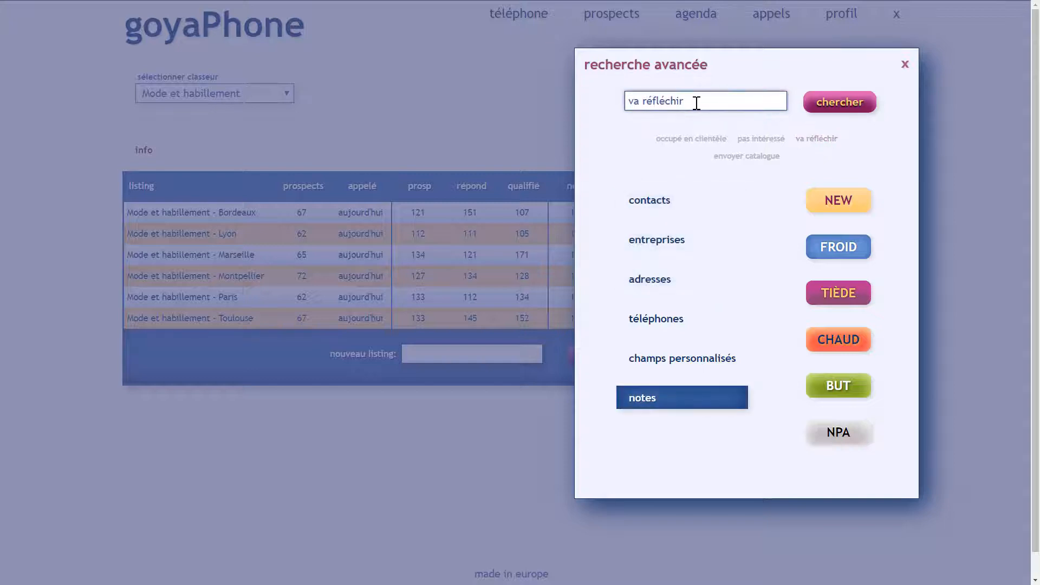
left_click(841, 111)
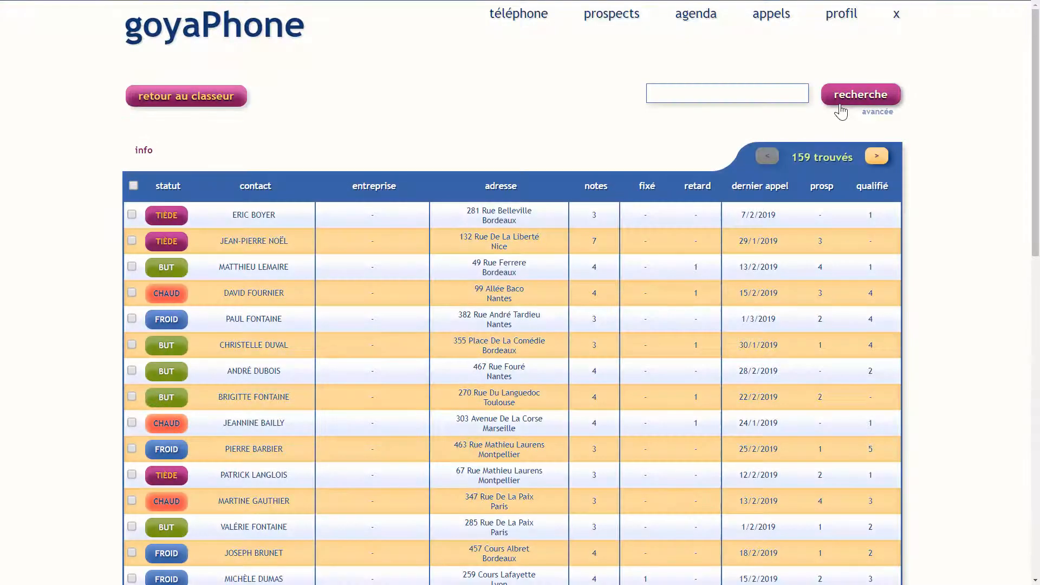
Step: Browse the found prospects and preview the notes of several of them in the results list
scroll(966, 176, "down", 8)
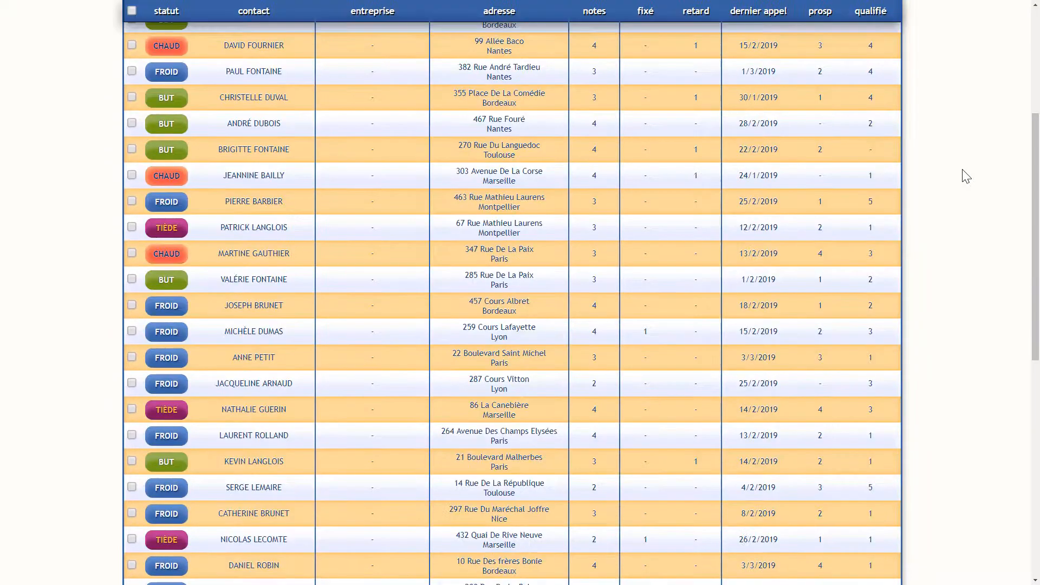
scroll(967, 176, "up", 9)
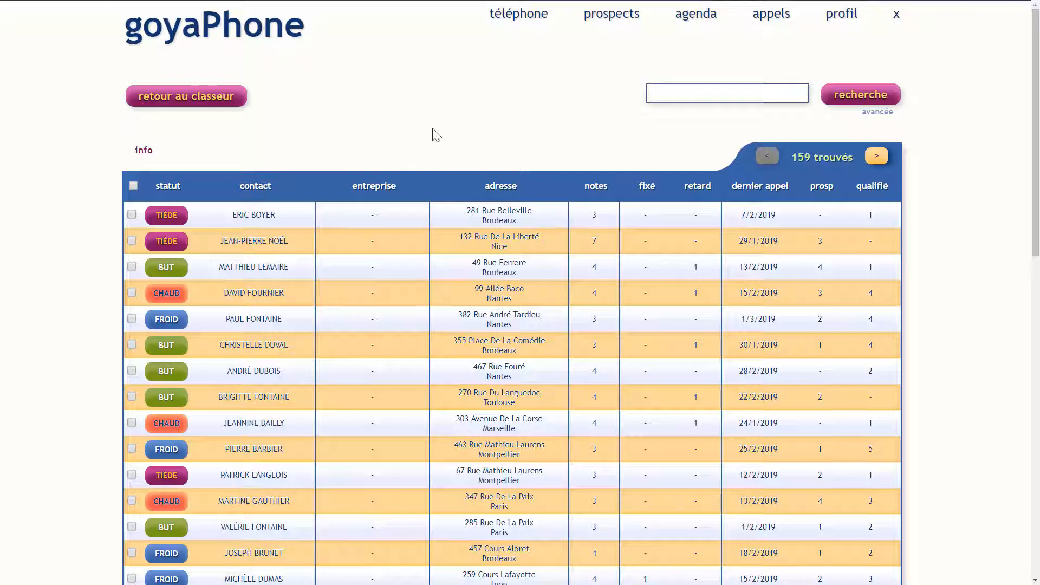
mouse_move(385, 223)
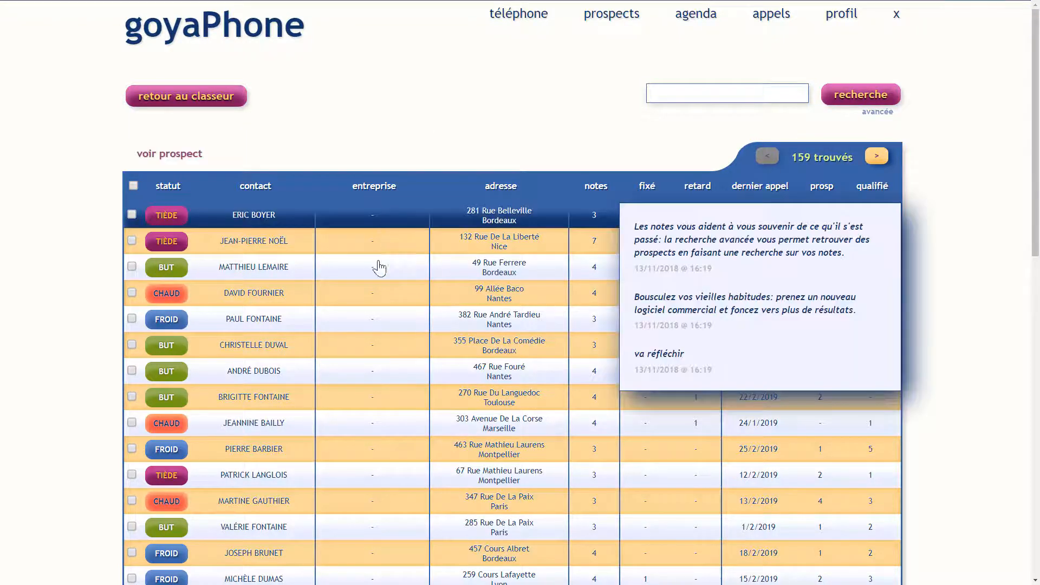
mouse_move(374, 347)
scroll(374, 346, "down", 4)
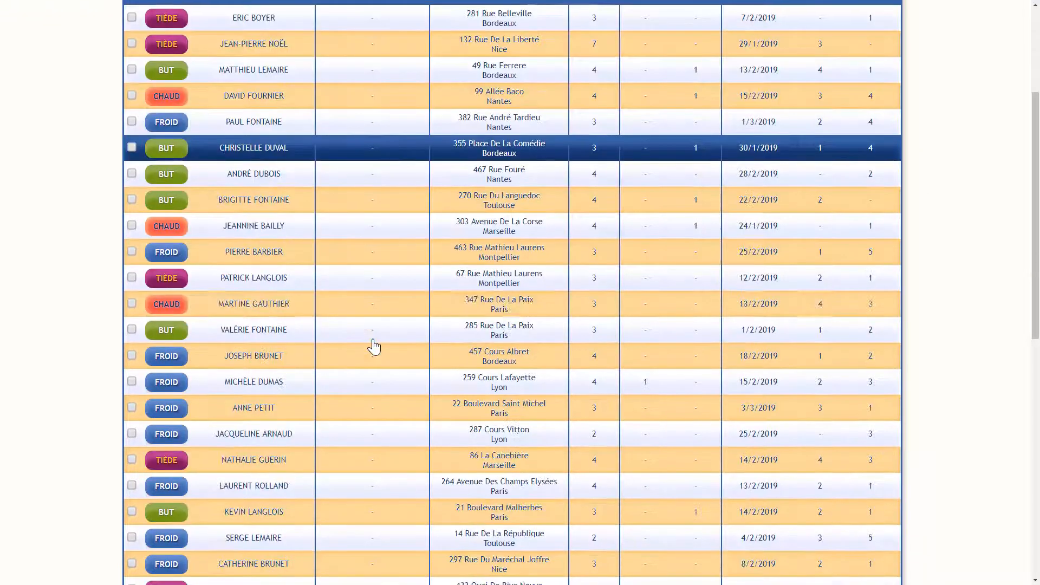
mouse_move(355, 239)
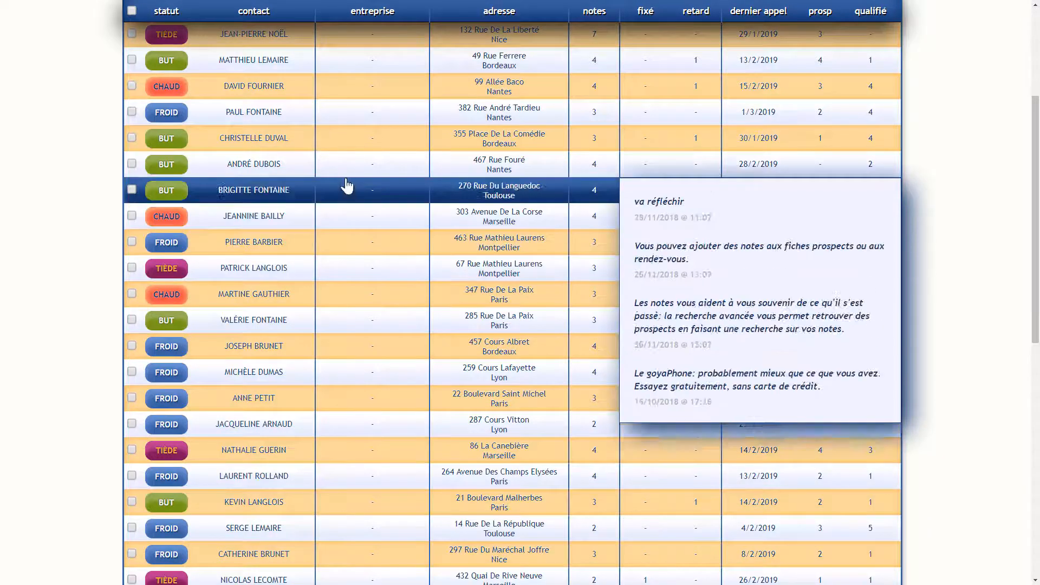
mouse_move(346, 98)
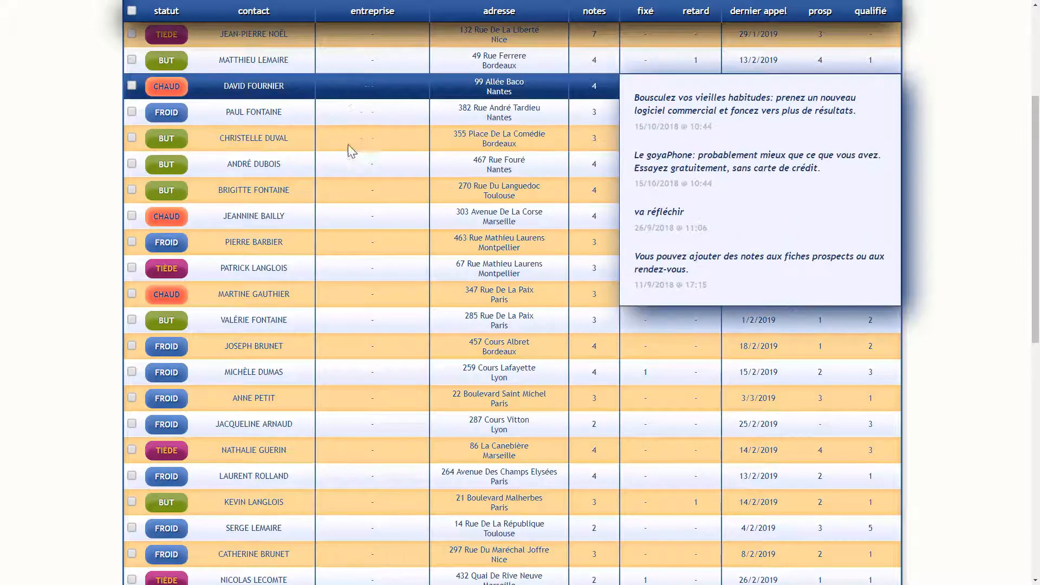
mouse_move(353, 320)
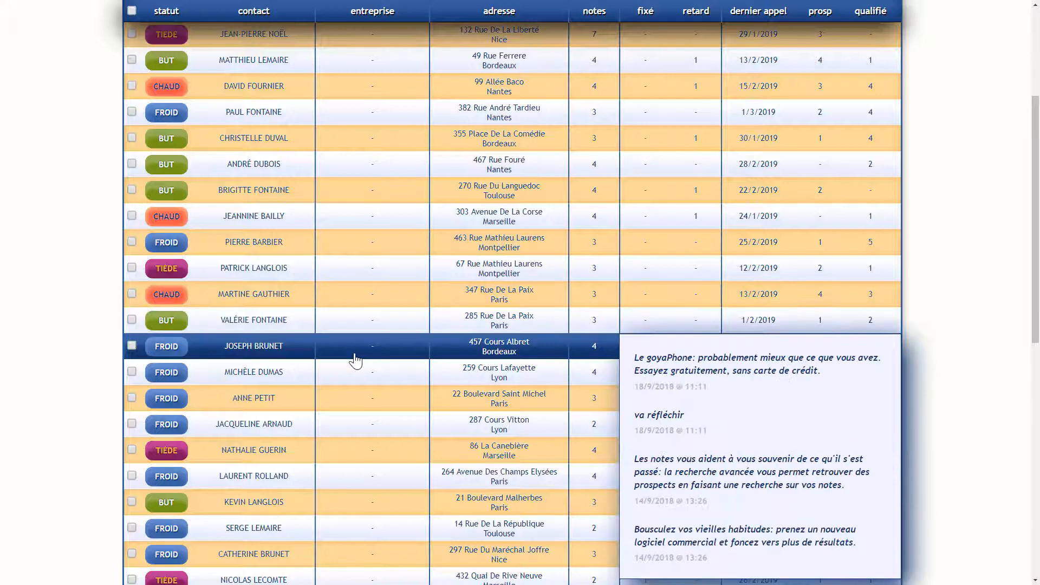
scroll(353, 355, "down", 5)
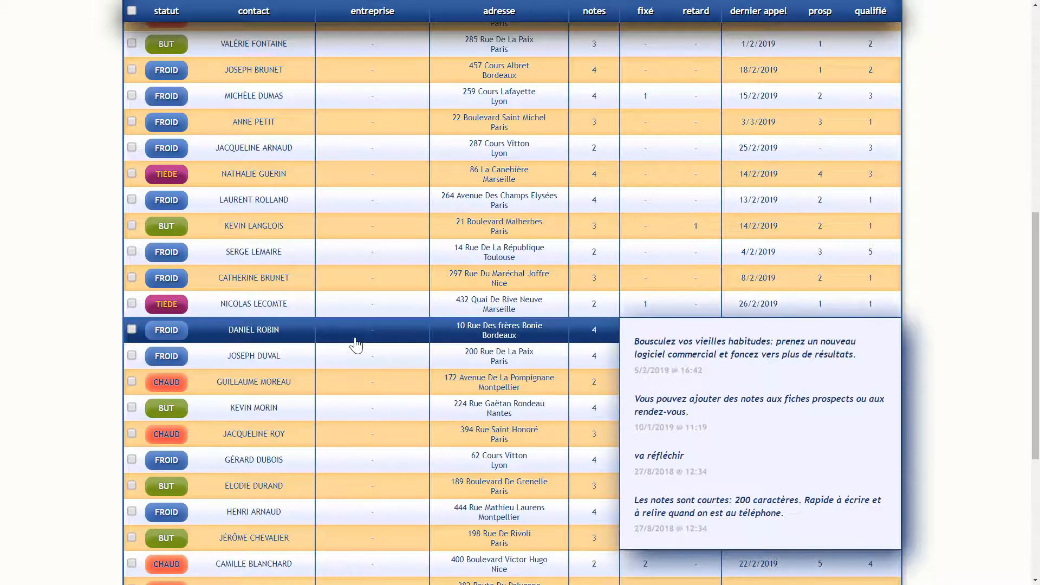
mouse_move(357, 286)
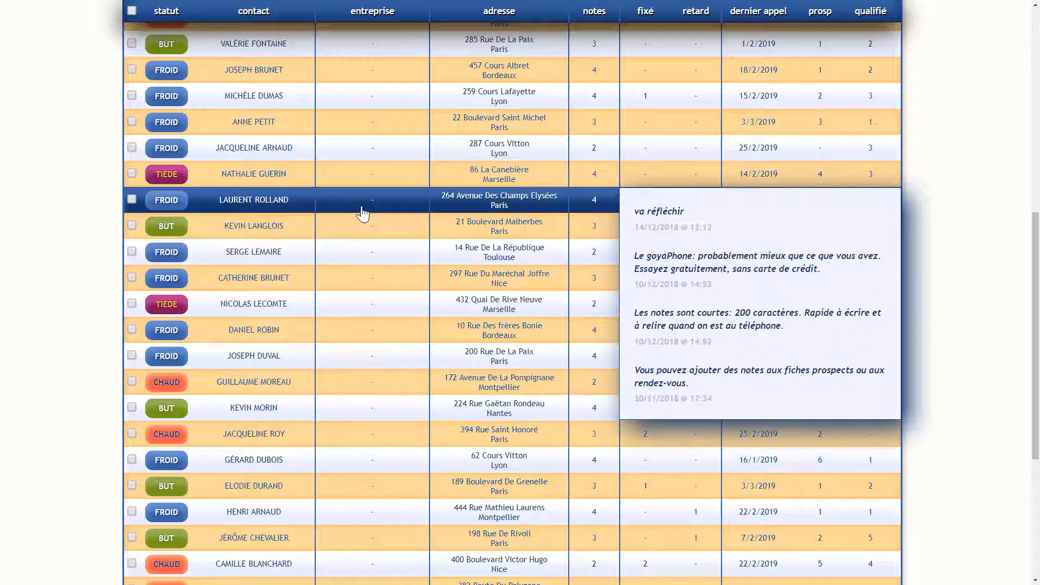
Step: Preview the notes of further found prospects, working back to the first rows of the results list
scroll(376, 169, "up", 1)
scroll(377, 169, "up", 4)
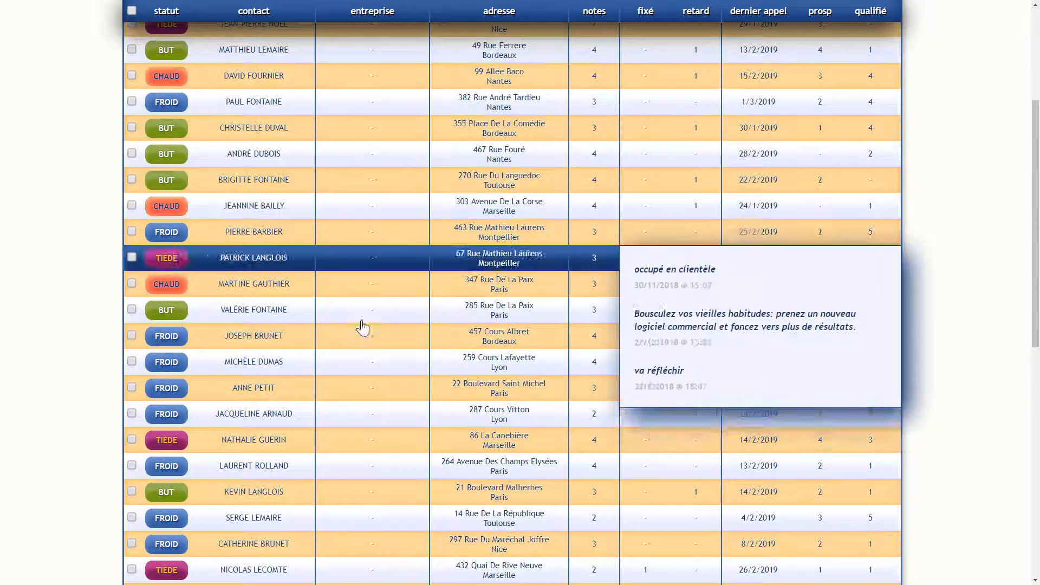
scroll(362, 325, "up", 4)
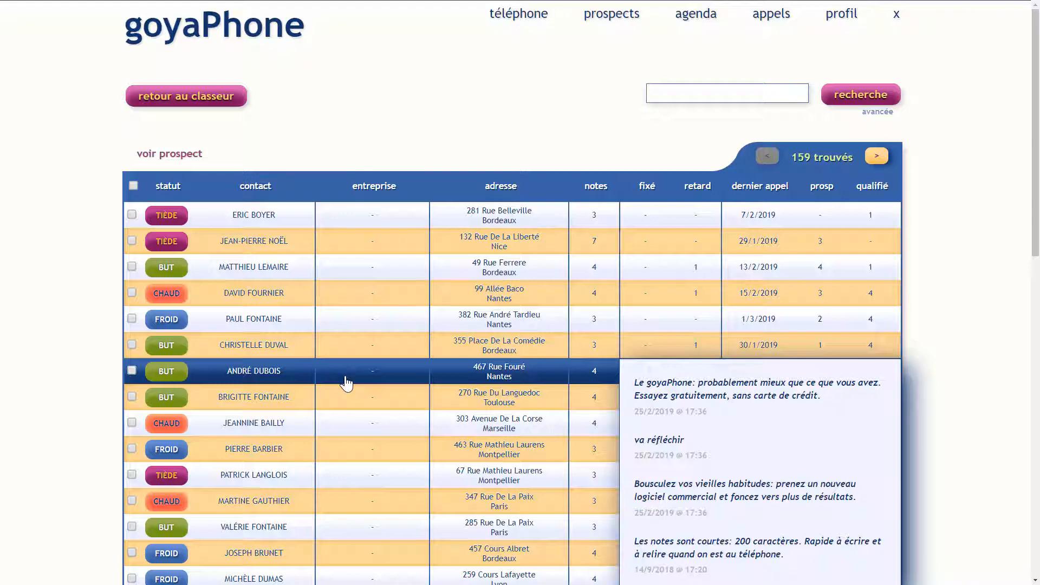
Step: Review the current prospect's notes and quick-note options on the phone page, and return to the prospect listings
mouse_move(504, 13)
left_click(467, 35)
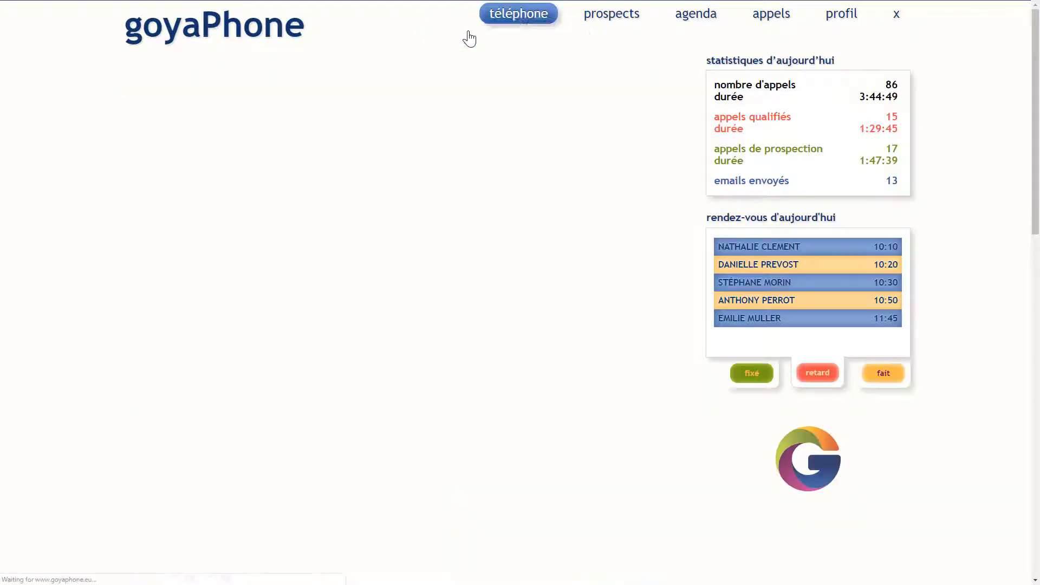
scroll(689, 344, "down", 10)
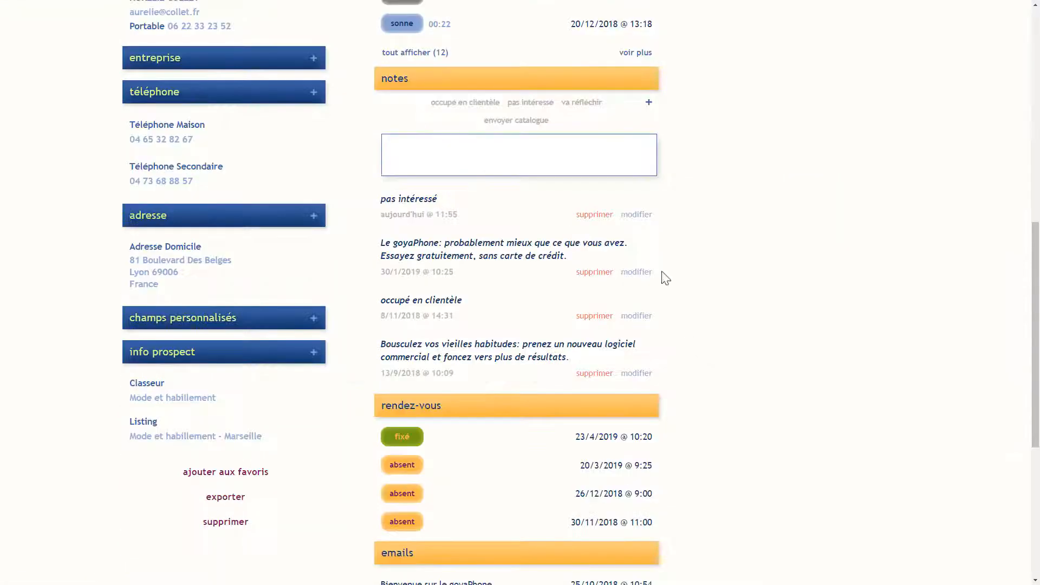
left_click(567, 102)
scroll(751, 182, "up", 10)
mouse_move(611, 15)
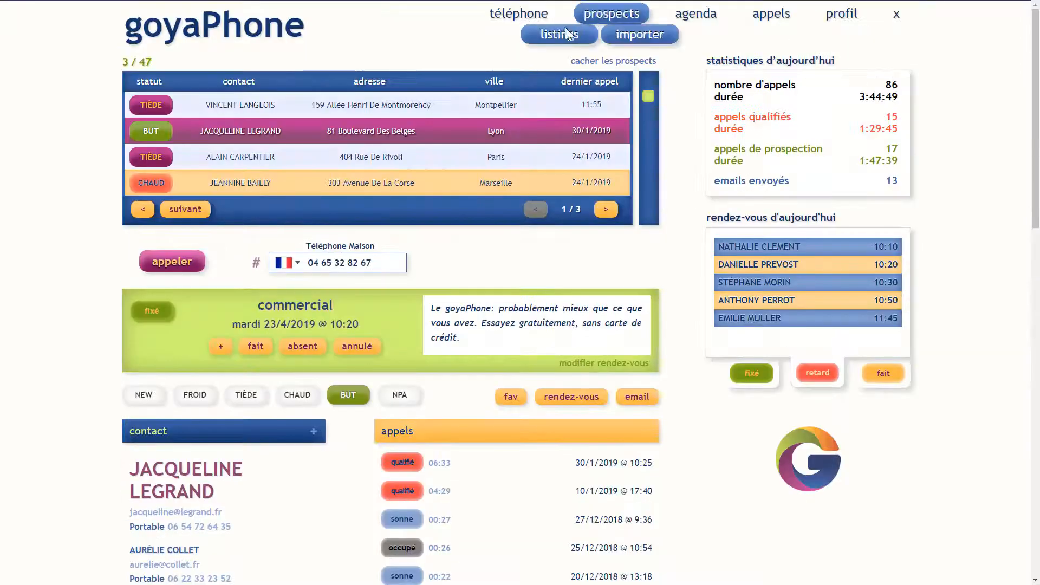
left_click(553, 40)
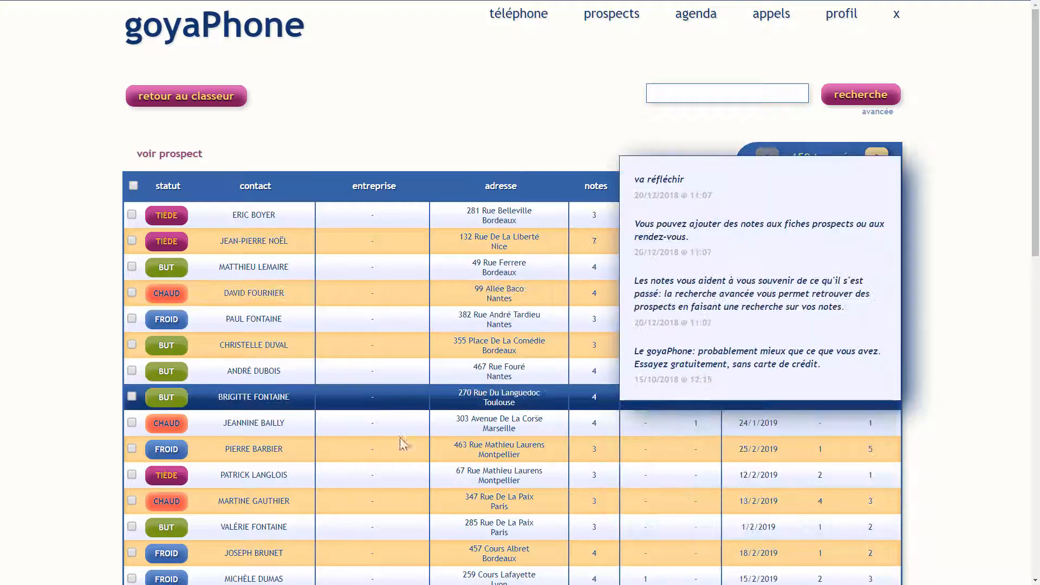